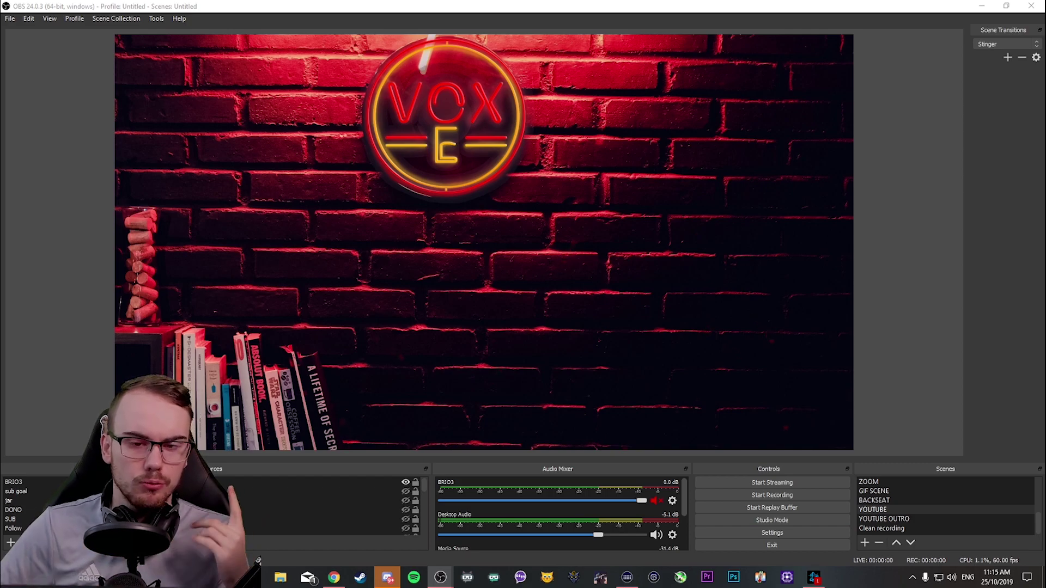
# - Open OBS Settings at the Output page, showing x264 streaming at CBR 7500 Kbps
pyautogui.click(9, 18)
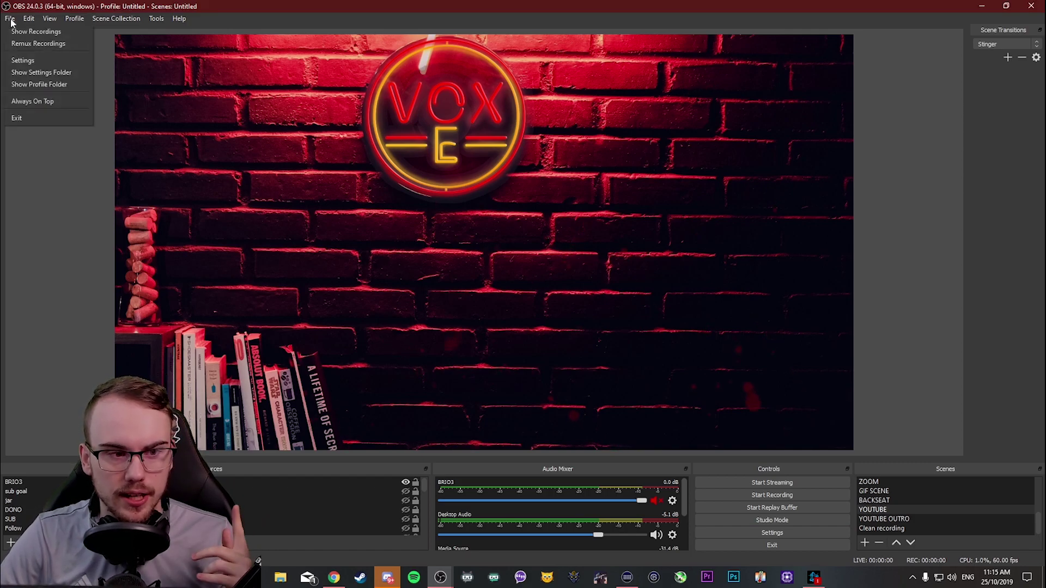
pyautogui.click(25, 59)
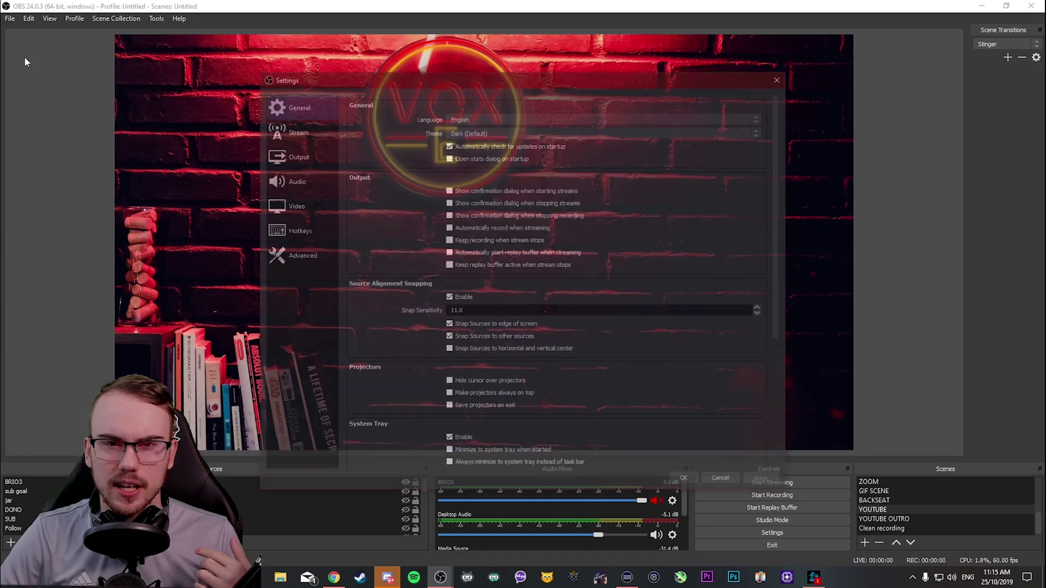
pyautogui.moveTo(430, 82); pyautogui.dragTo(458, 72)
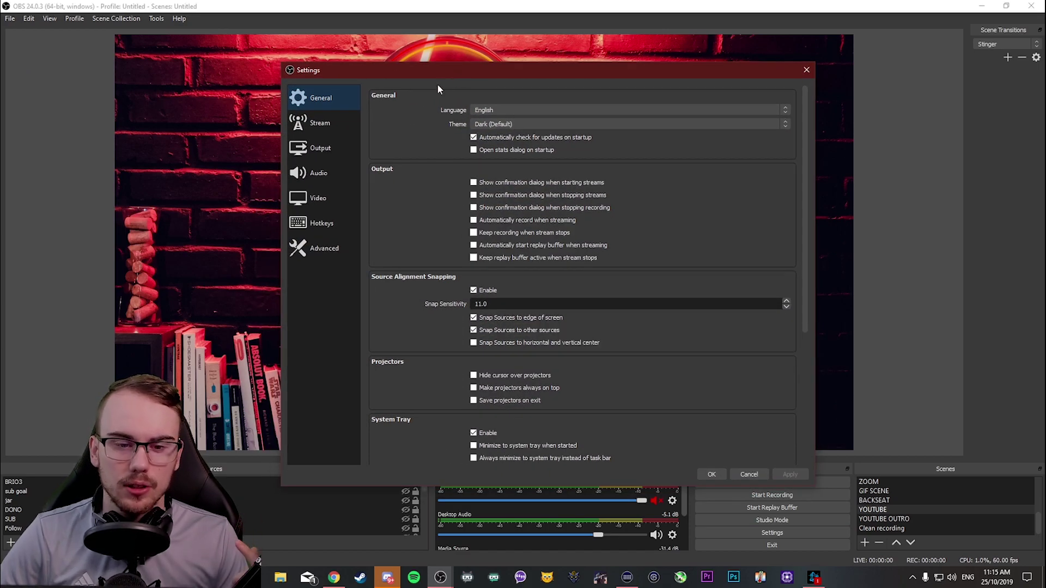
pyautogui.click(336, 148)
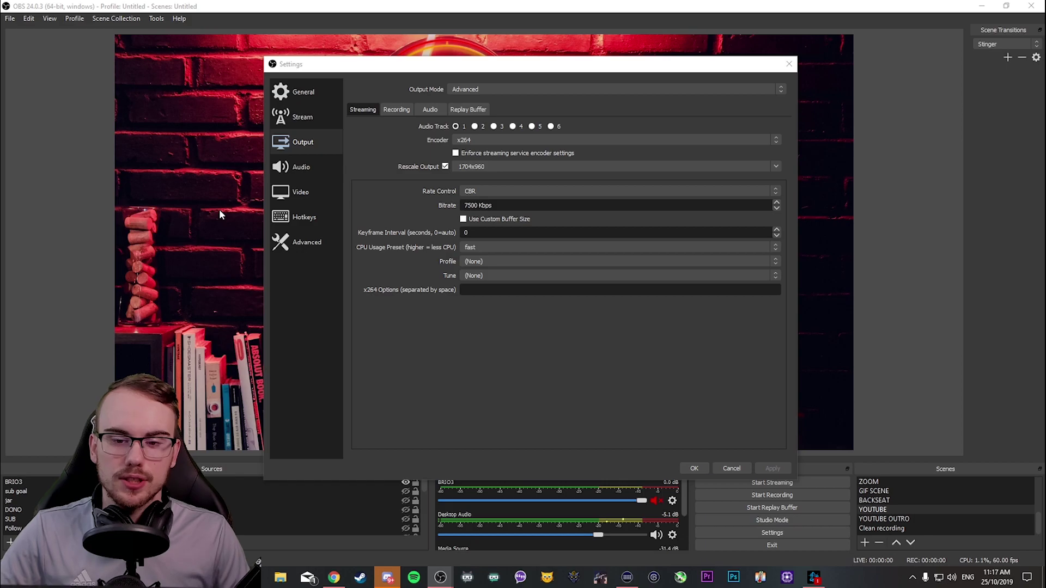
# - Pick NVIDIA NVENC H.264 (new) as the streaming encoder, which defaults to CBR 2500 Kbps
pyautogui.click(551, 140)
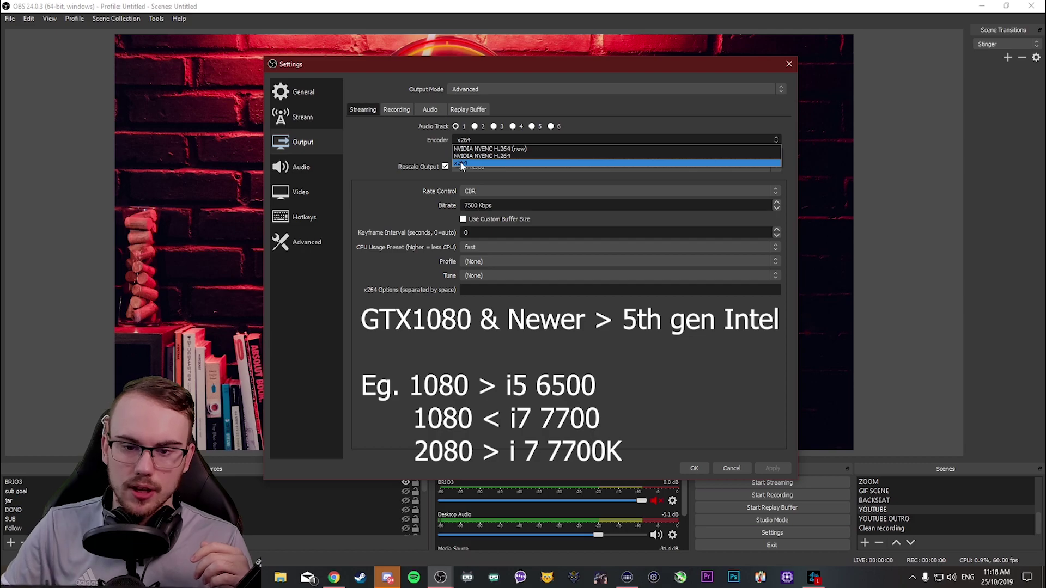
pyautogui.click(486, 148)
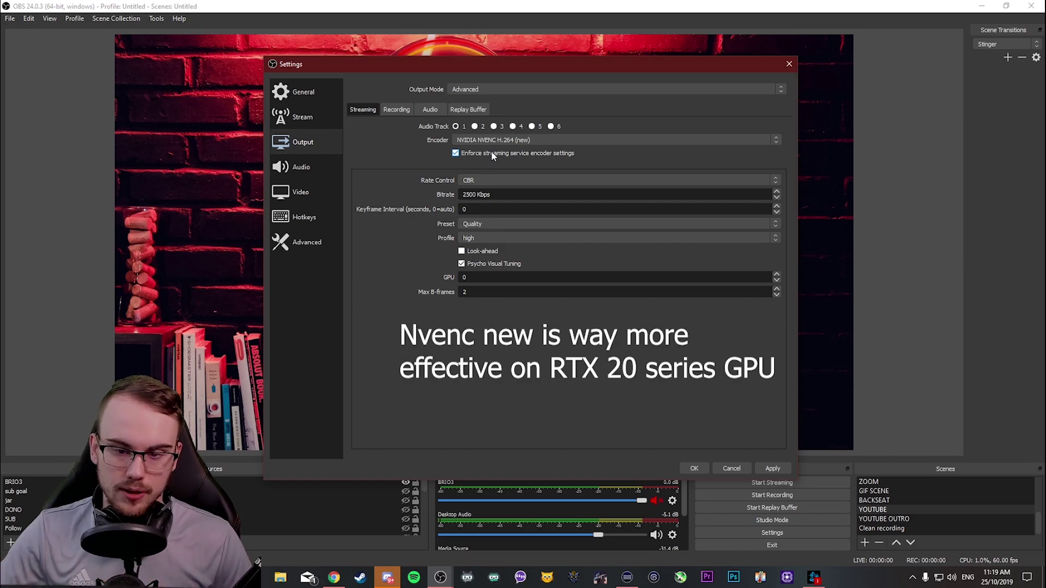
# - Try the NVENC Max Performance preset, then go back to x264 at CBR 7500 Kbps
pyautogui.click(479, 178)
pyautogui.click(473, 192)
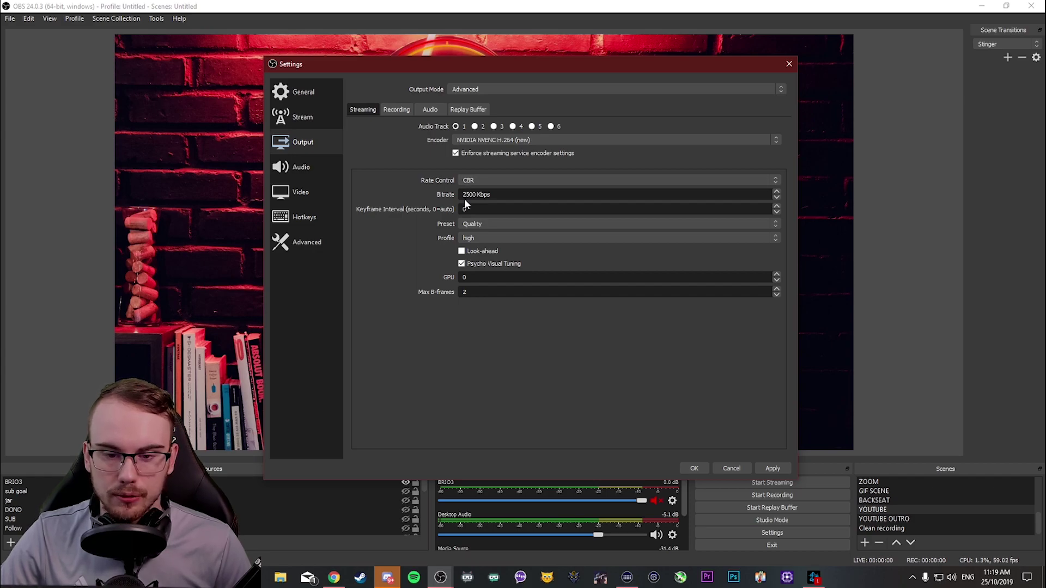
pyautogui.click(482, 223)
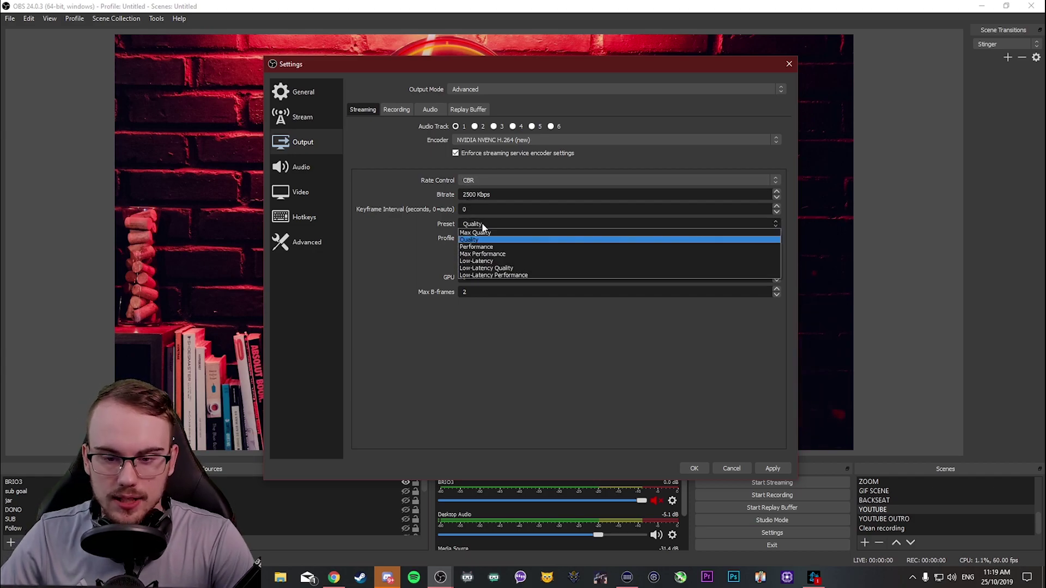
pyautogui.click(477, 254)
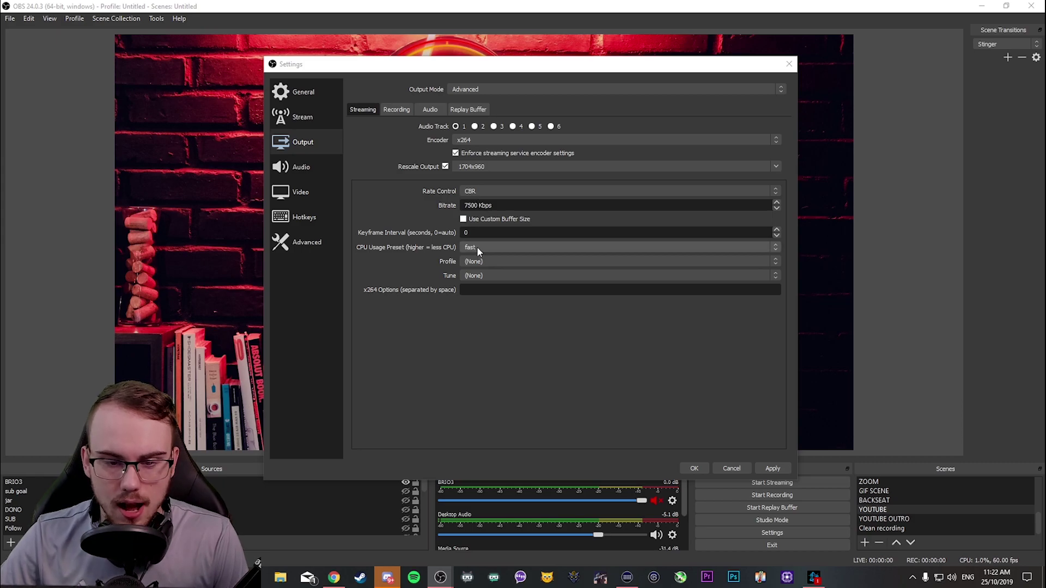
# - Show the x264 CPU Usage Preset list, from ultrafast to placebo
pyautogui.click(505, 247)
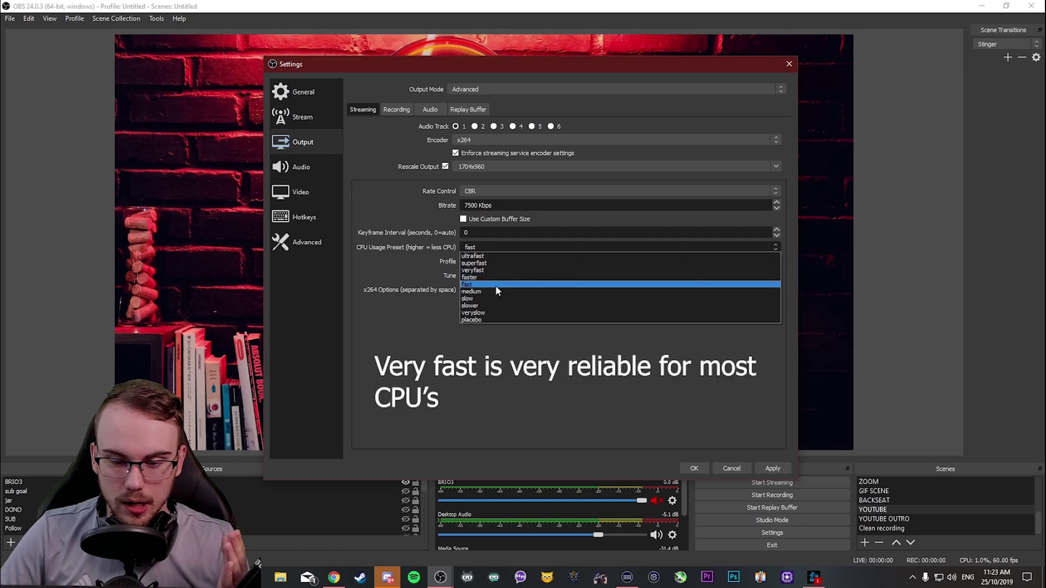
# - Leave the x264 CPU Usage Preset on fast, reselecting it from the list
pyautogui.click(484, 285)
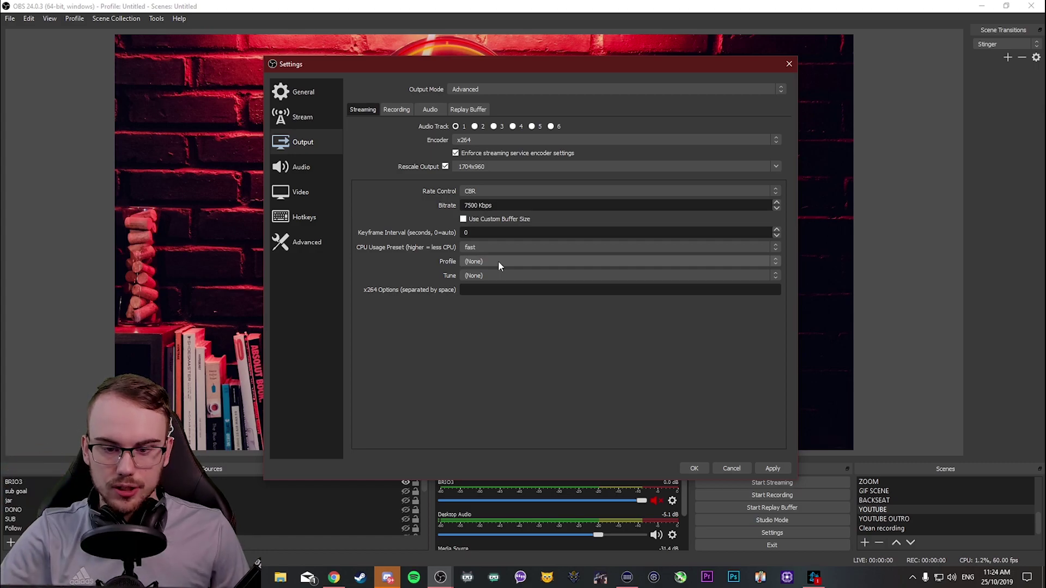
pyautogui.click(483, 248)
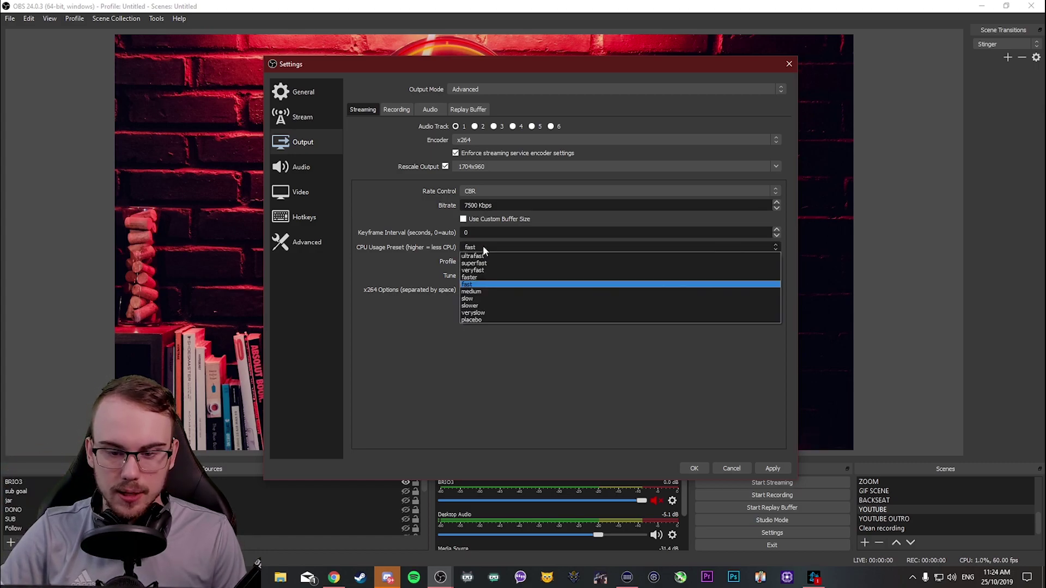
pyautogui.click(500, 283)
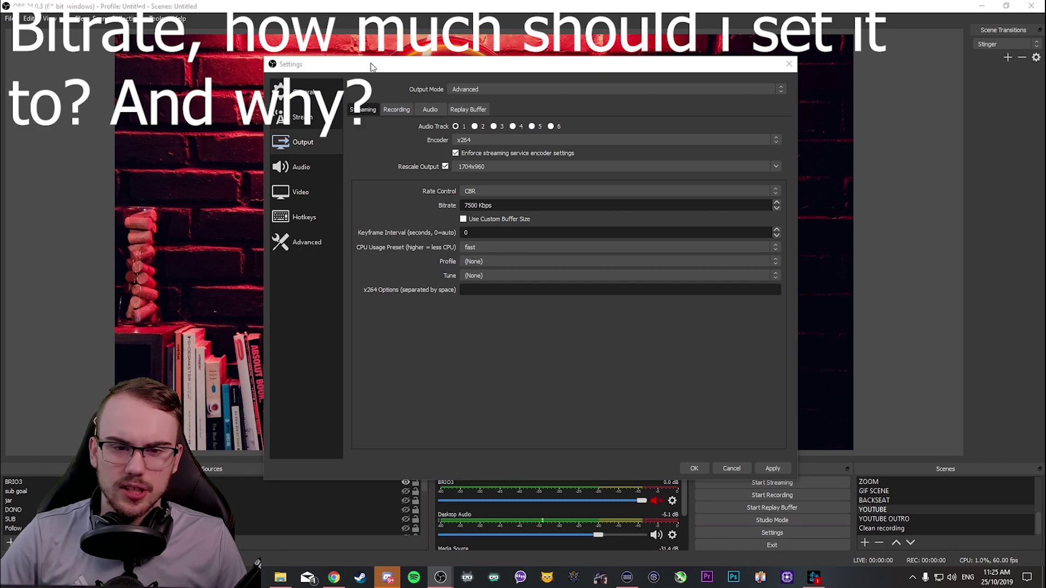
pyautogui.moveTo(583, 69); pyautogui.dragTo(0, 218)
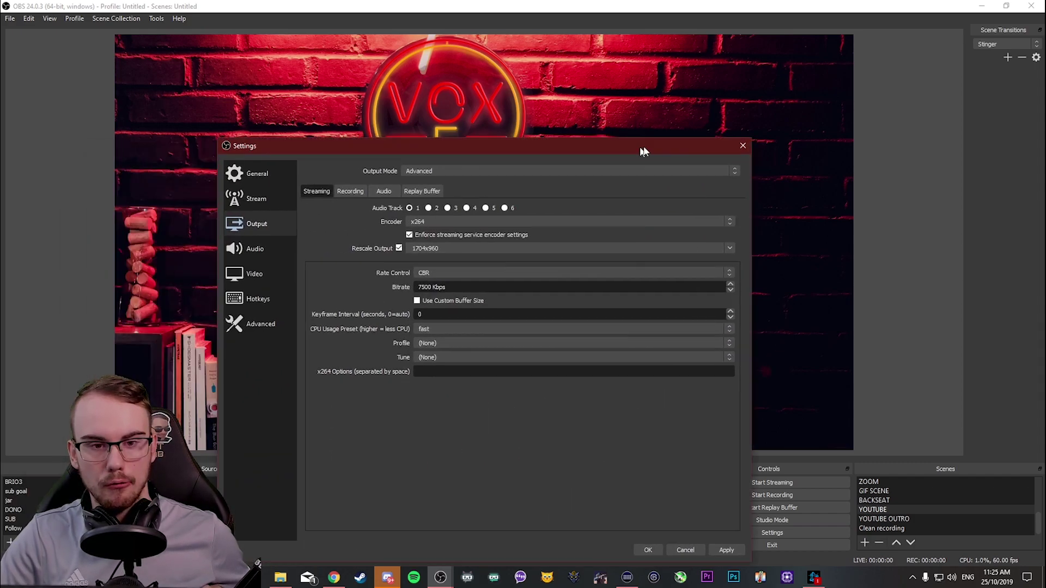
pyautogui.moveTo(642, 154); pyautogui.dragTo(851, 69)
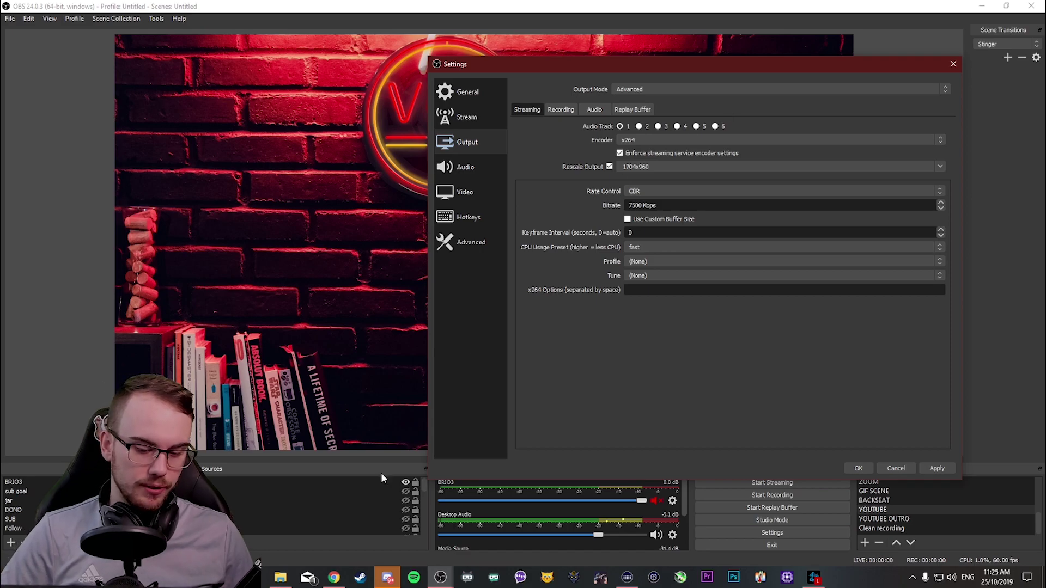
pyautogui.rightClick(334, 578)
pyautogui.click(341, 522)
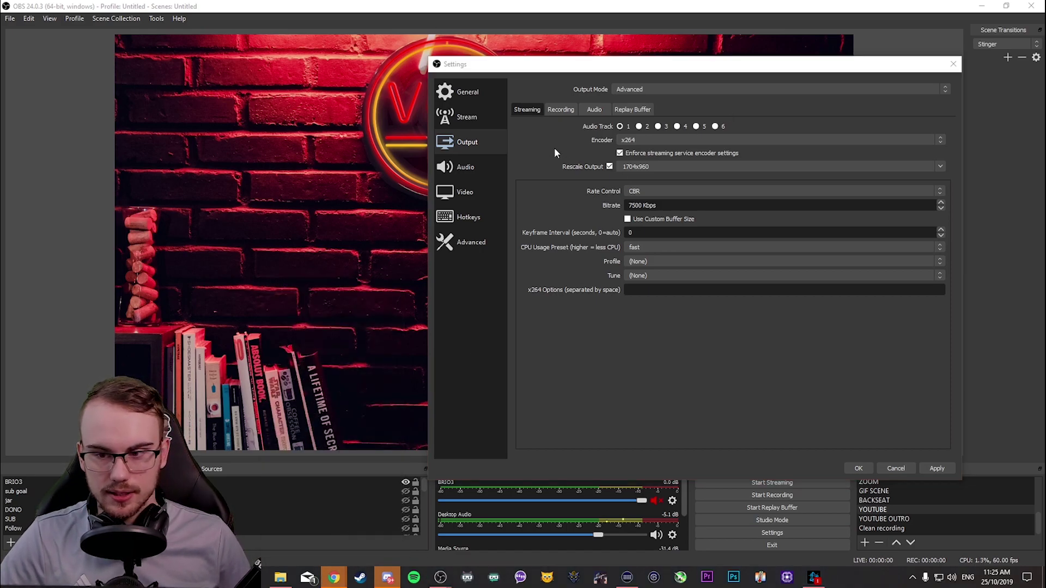
pyautogui.moveTo(334, 581)
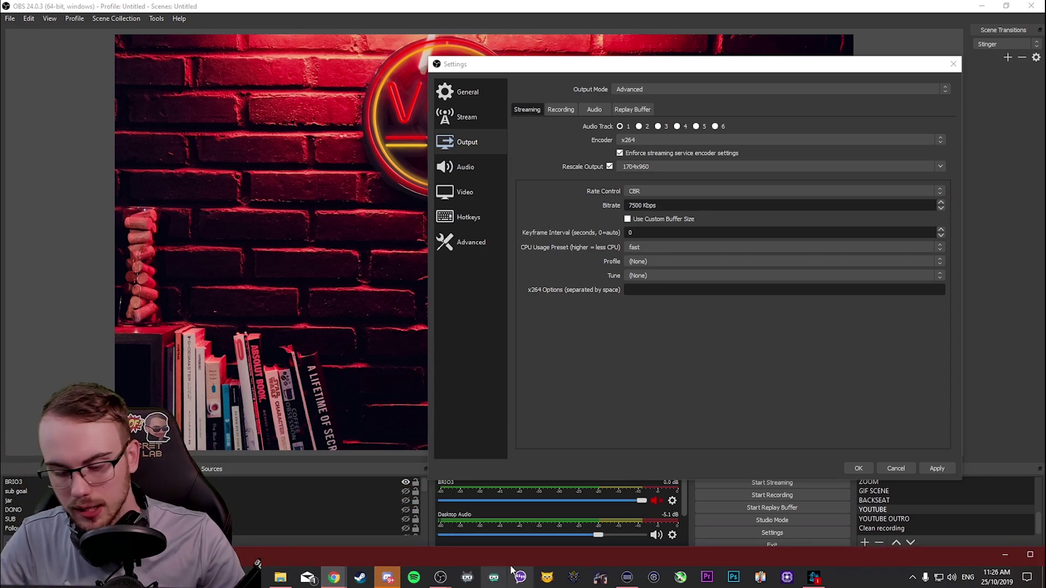
# - Maximize Chrome and search Google for 'spped test'
pyautogui.moveTo(538, 555); pyautogui.dragTo(547, 14)
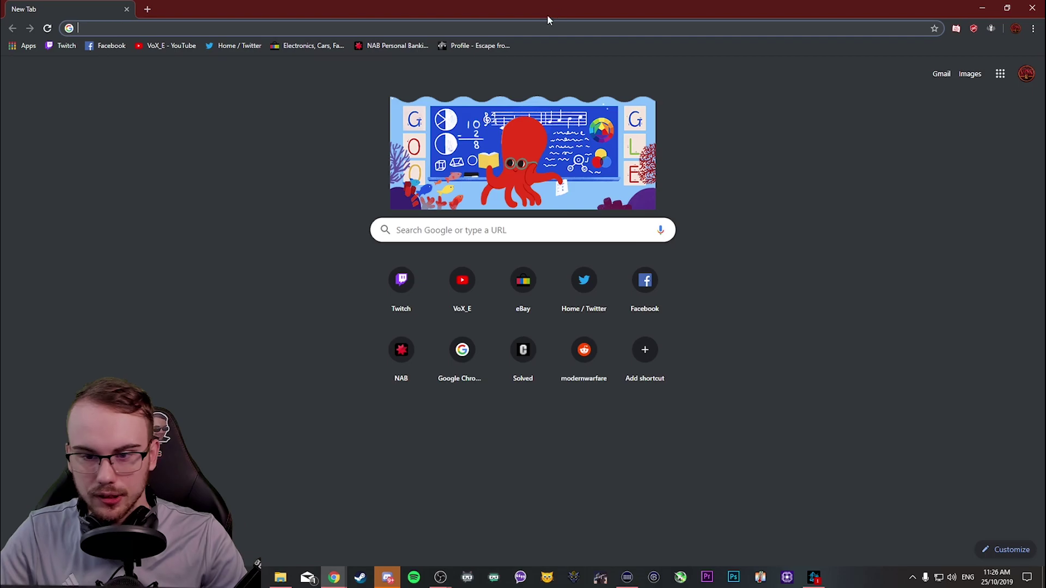
pyautogui.click(466, 232)
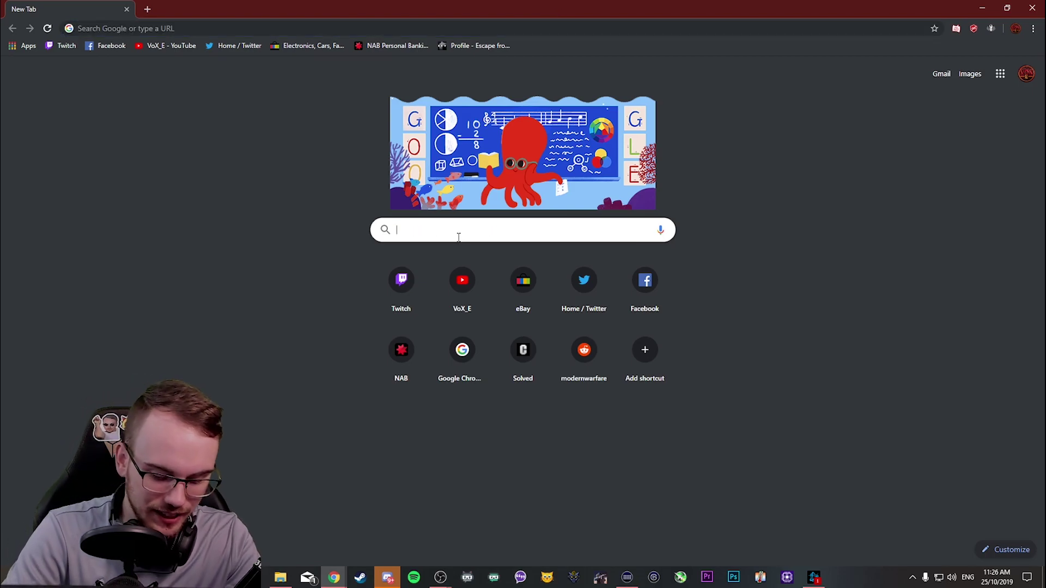
pyautogui.write('spped test')
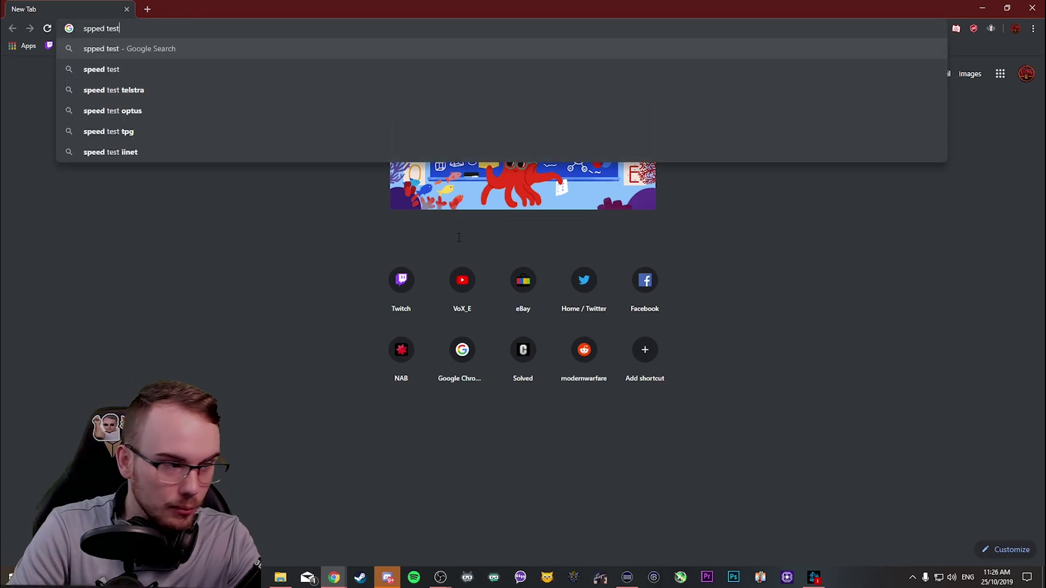
pyautogui.press('Return')
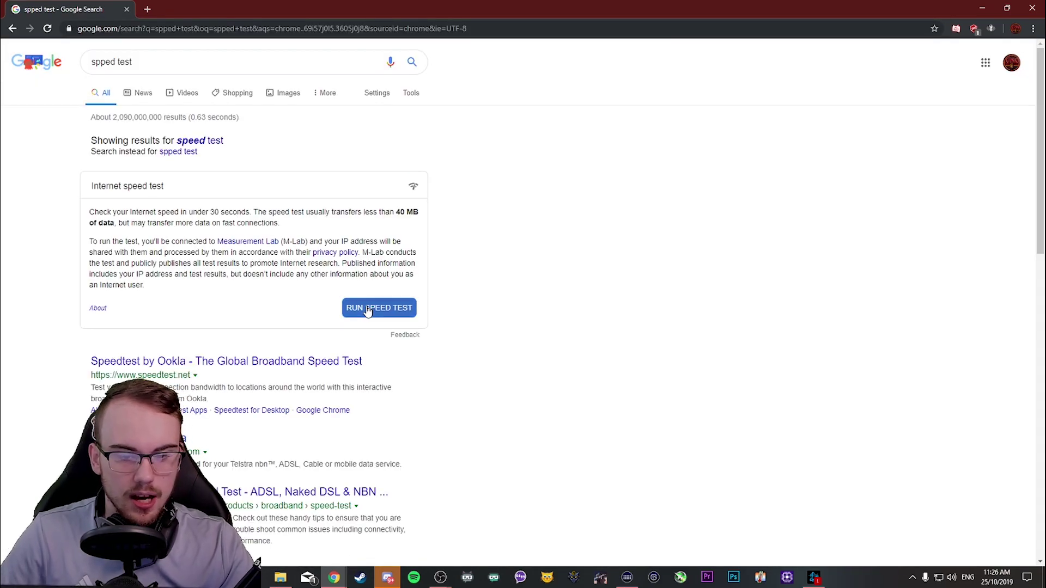
# - Run Google's speed test: 39.9 Mbps download and 18.6 Mbps upload
pyautogui.click(368, 307)
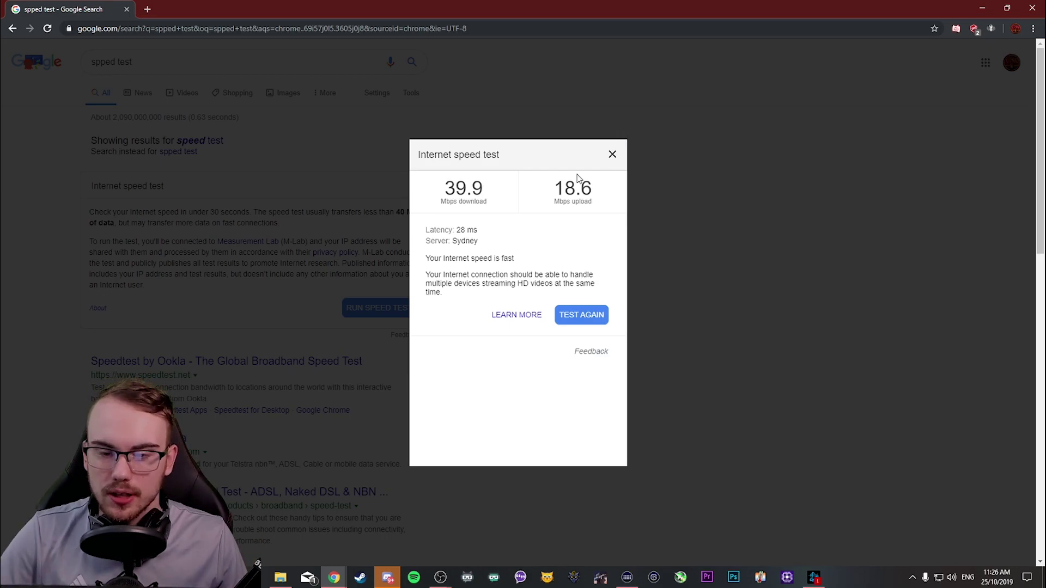
pyautogui.moveTo(553, 195); pyautogui.dragTo(598, 193)
pyautogui.click(598, 193)
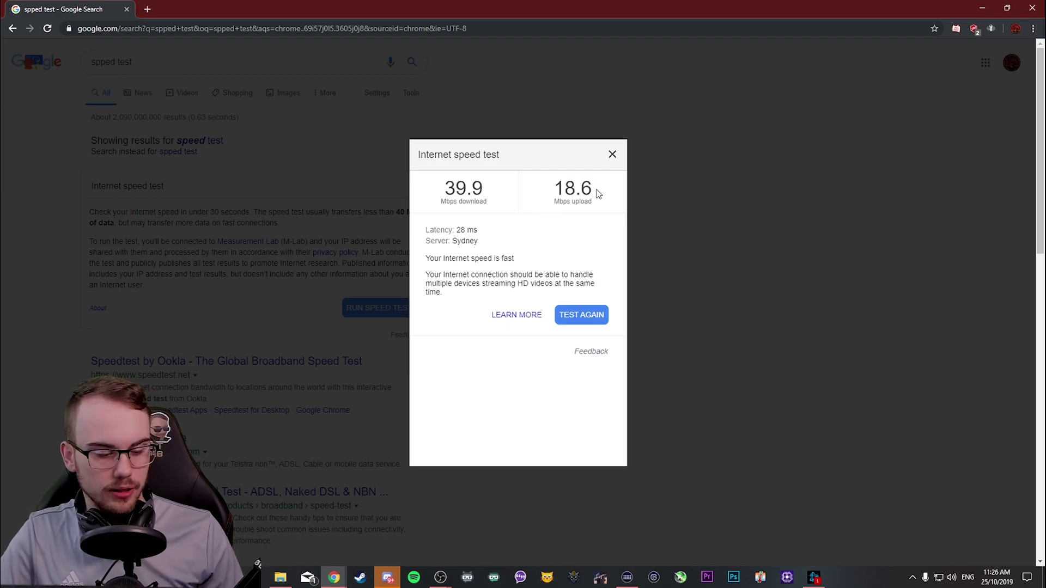
# - Close the speed test results, minimize Chrome and center the OBS Settings window
pyautogui.click(612, 154)
pyautogui.click(1032, 8)
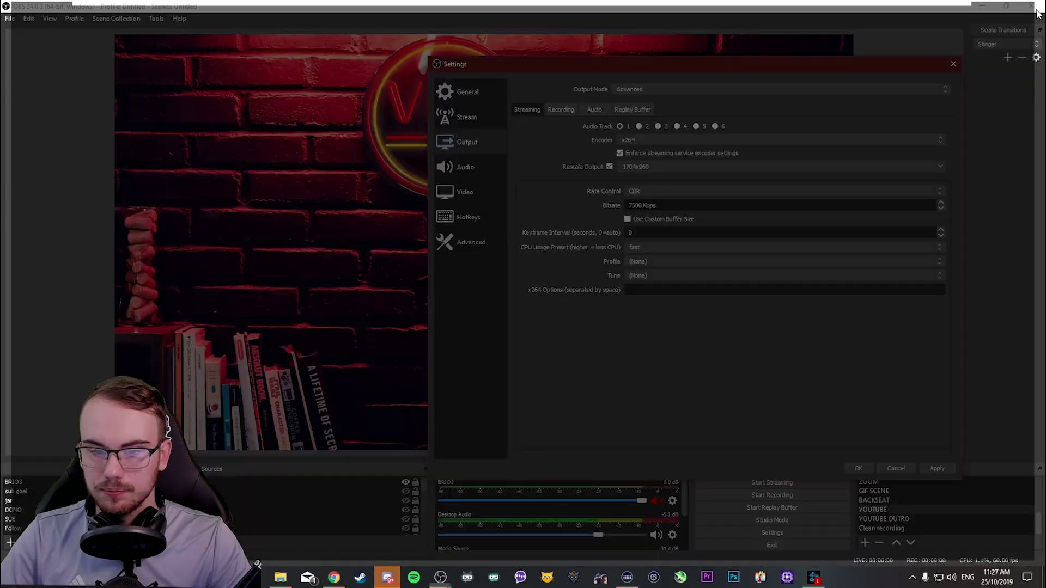
pyautogui.moveTo(680, 73); pyautogui.dragTo(461, 93)
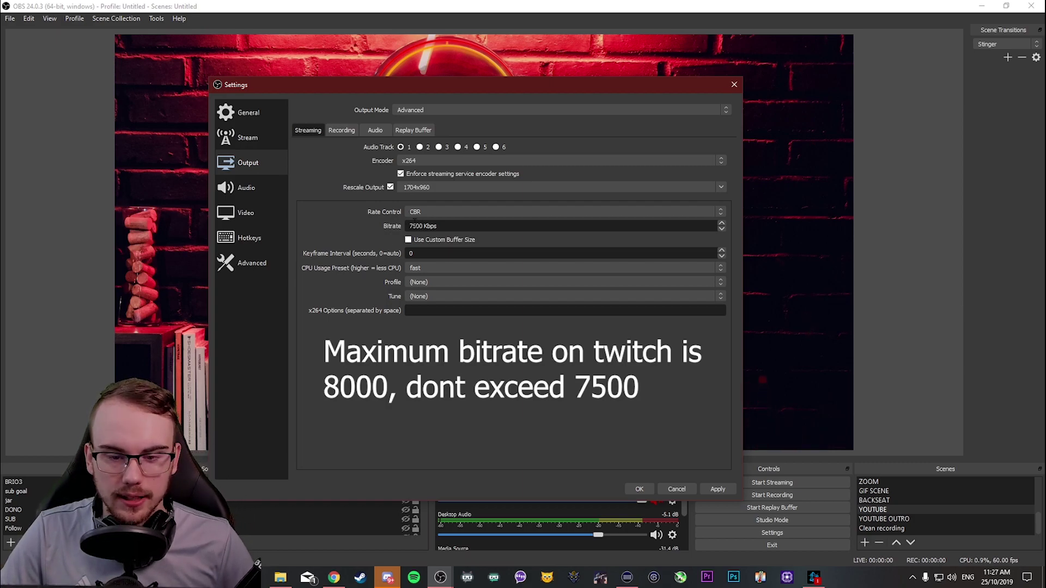
pyautogui.moveTo(410, 226); pyautogui.dragTo(417, 225)
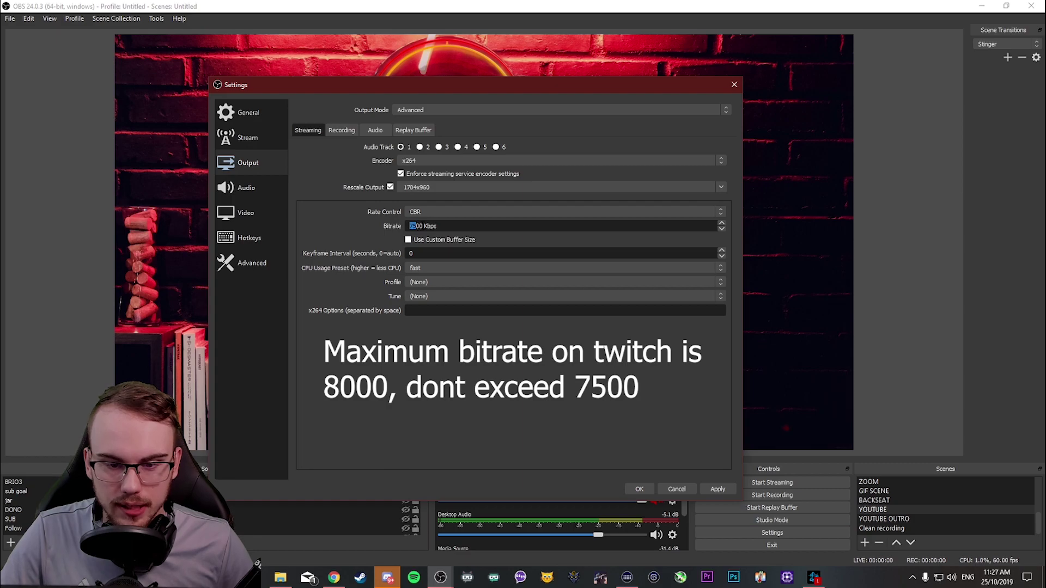
pyautogui.click(419, 226)
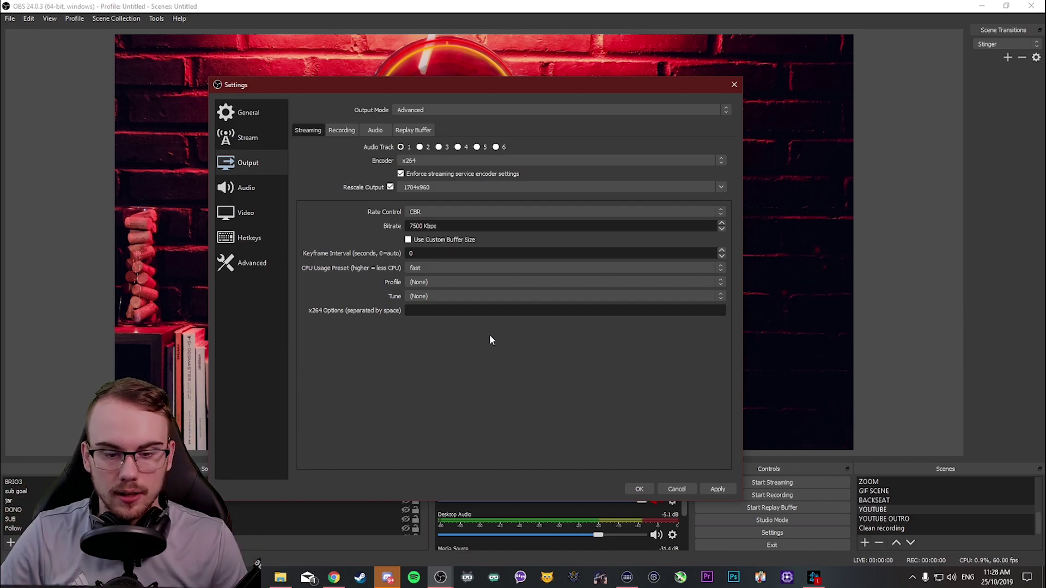
pyautogui.moveTo(490, 86); pyautogui.dragTo(529, 62)
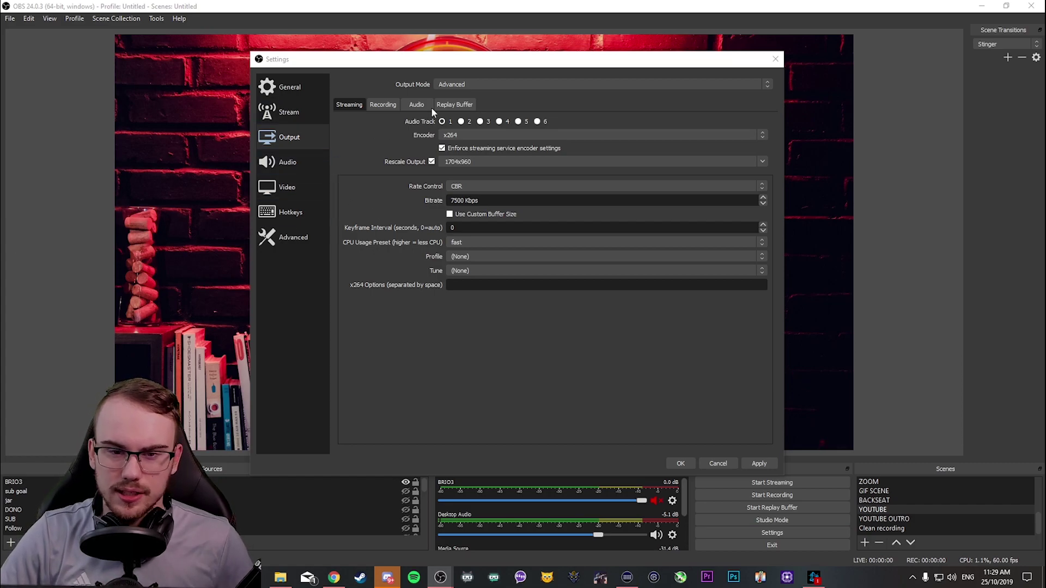
# - Show the Video page (1920x1080 base, 1704x960 output, Lanczos, 60 FPS) and reposition Settings
pyautogui.click(299, 196)
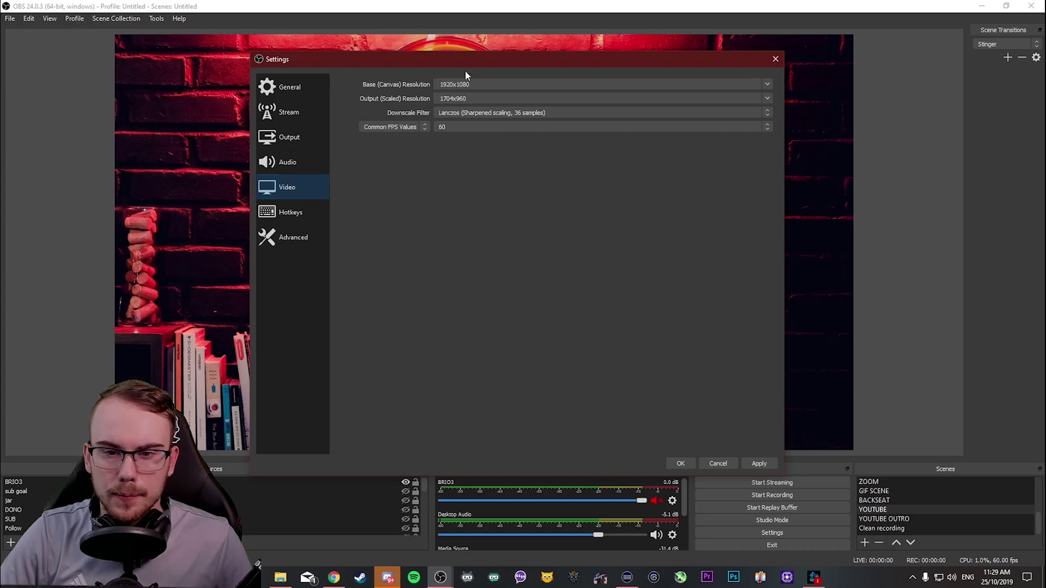
pyautogui.moveTo(457, 64); pyautogui.dragTo(438, 96)
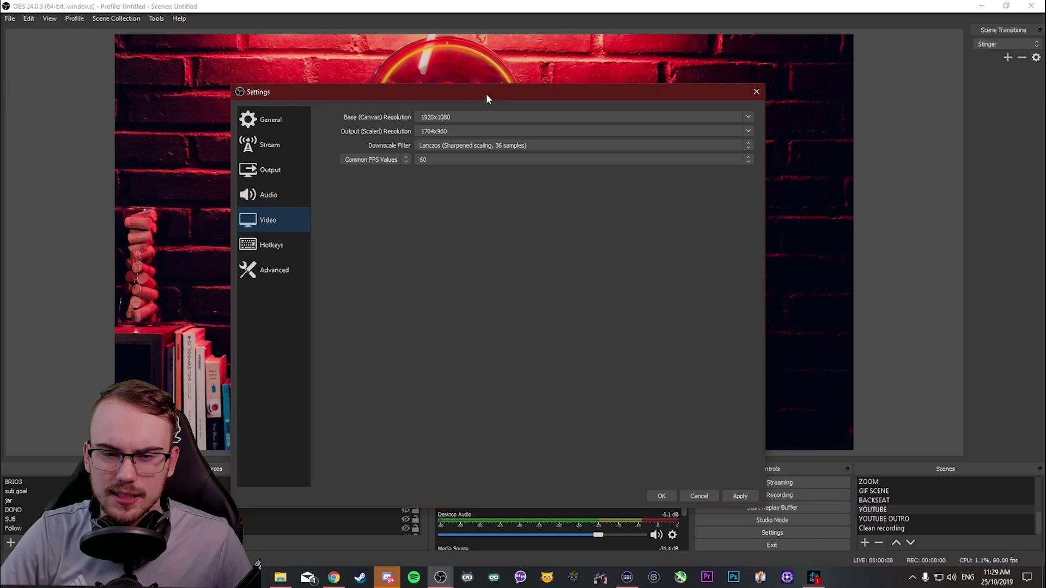
pyautogui.moveTo(486, 93); pyautogui.dragTo(486, 111)
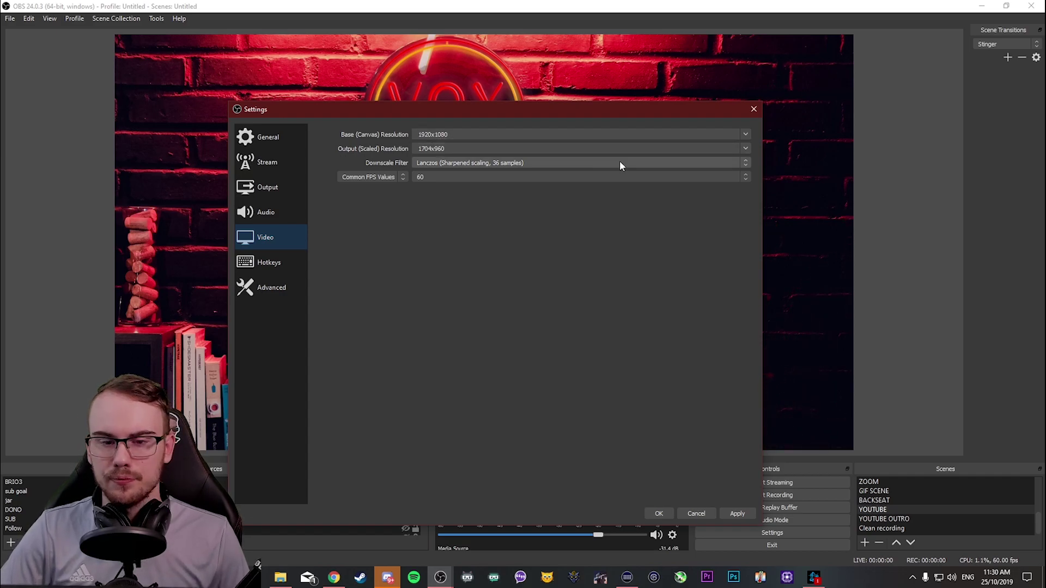
# - Expand the Output (Scaled) Resolution list, from 1920x1080 down to 696x392
pyautogui.click(745, 149)
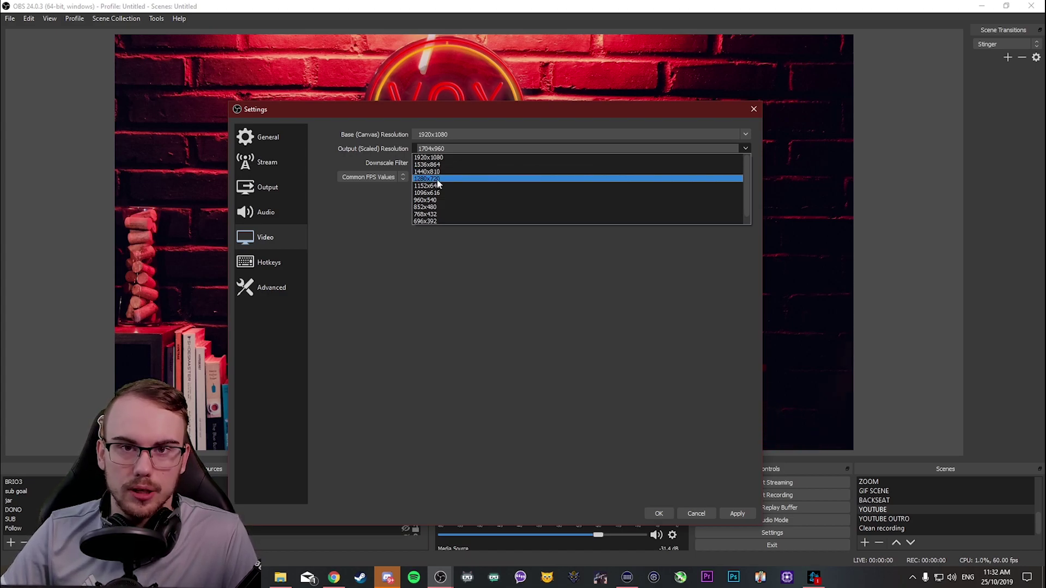
# - Set Output (Scaled) Resolution to 1280x720, with Common FPS 60 and Lanczos downscaling
pyautogui.click(435, 178)
pyautogui.click(436, 178)
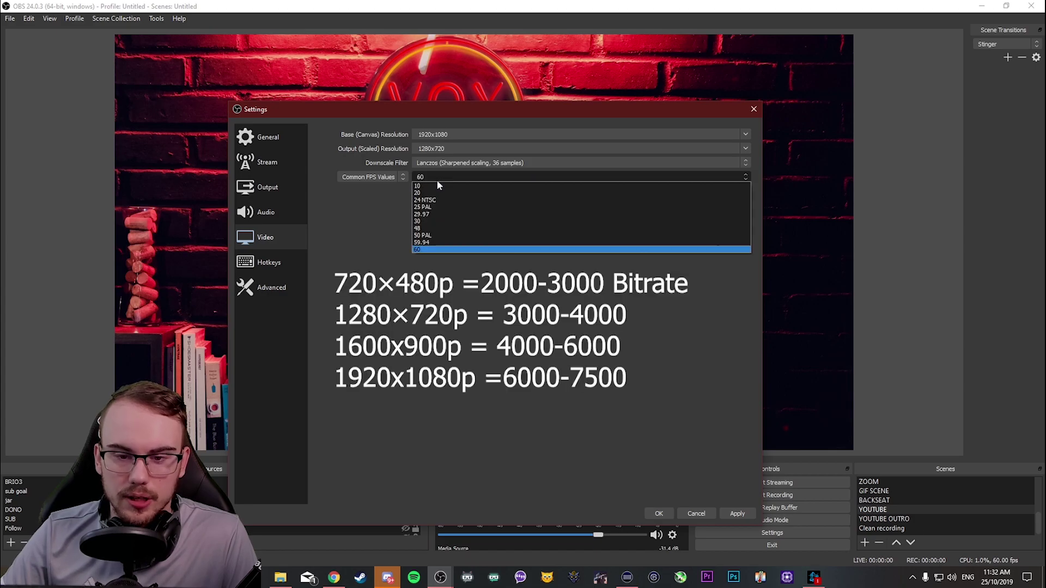
pyautogui.click(385, 220)
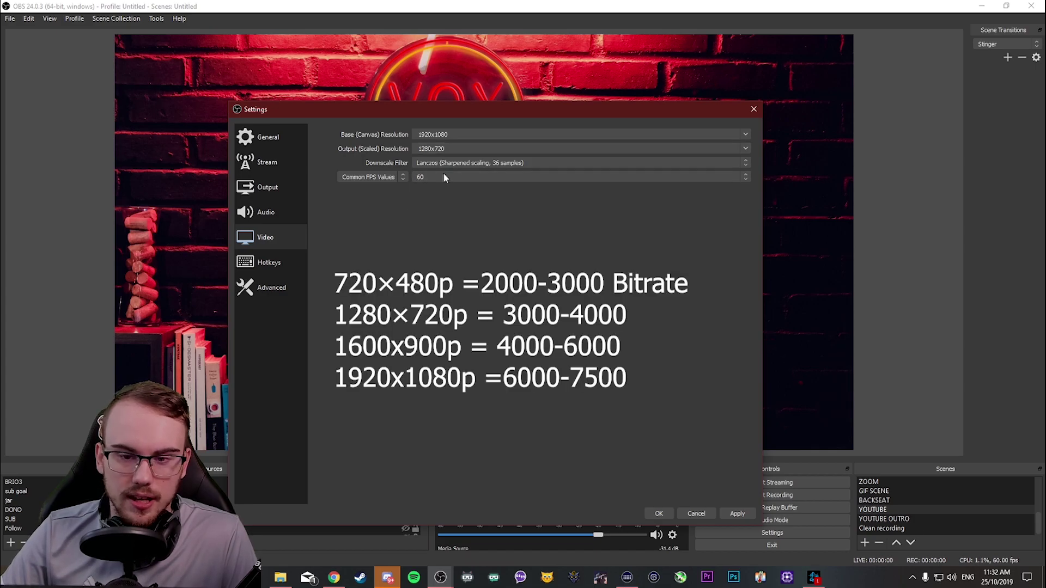
pyautogui.doubleClick(444, 148)
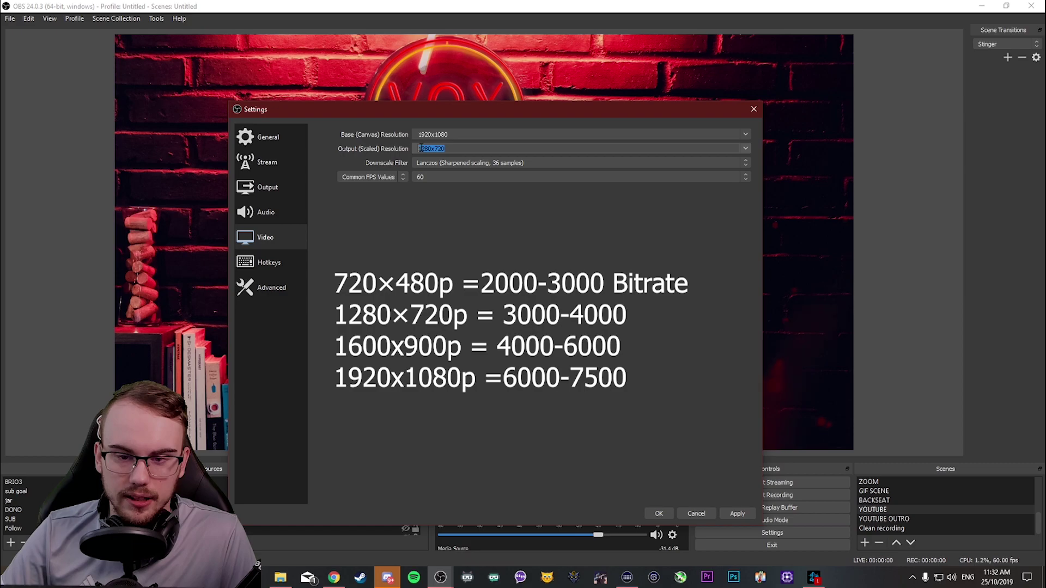
pyautogui.click(424, 175)
pyautogui.click(424, 175)
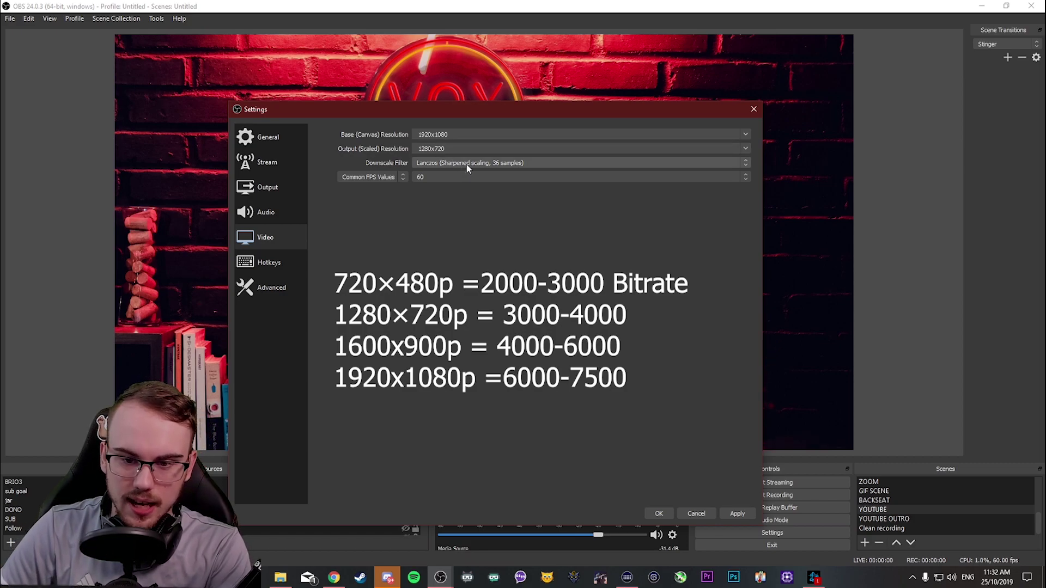
pyautogui.click(508, 166)
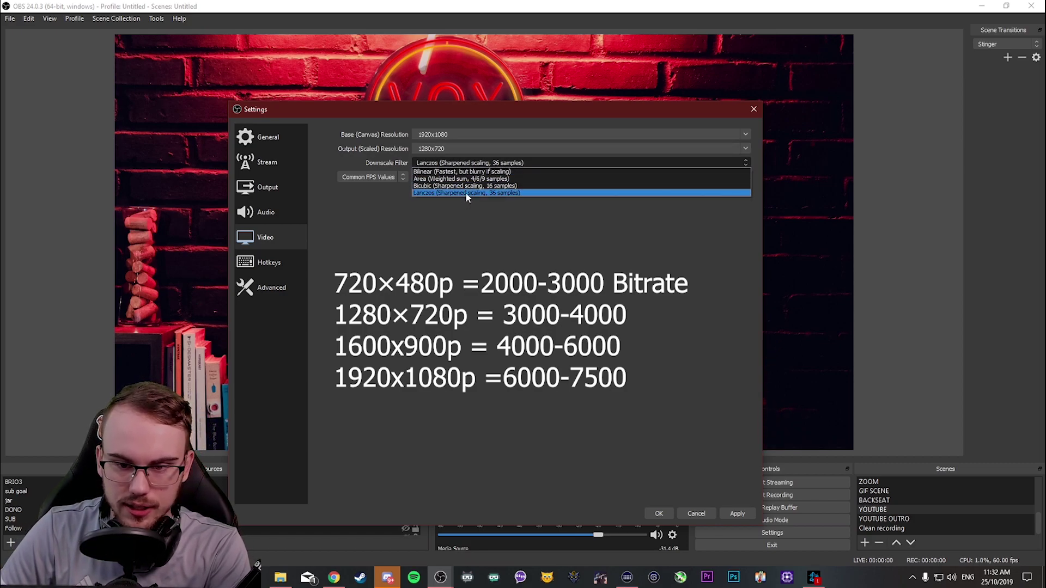
pyautogui.click(466, 193)
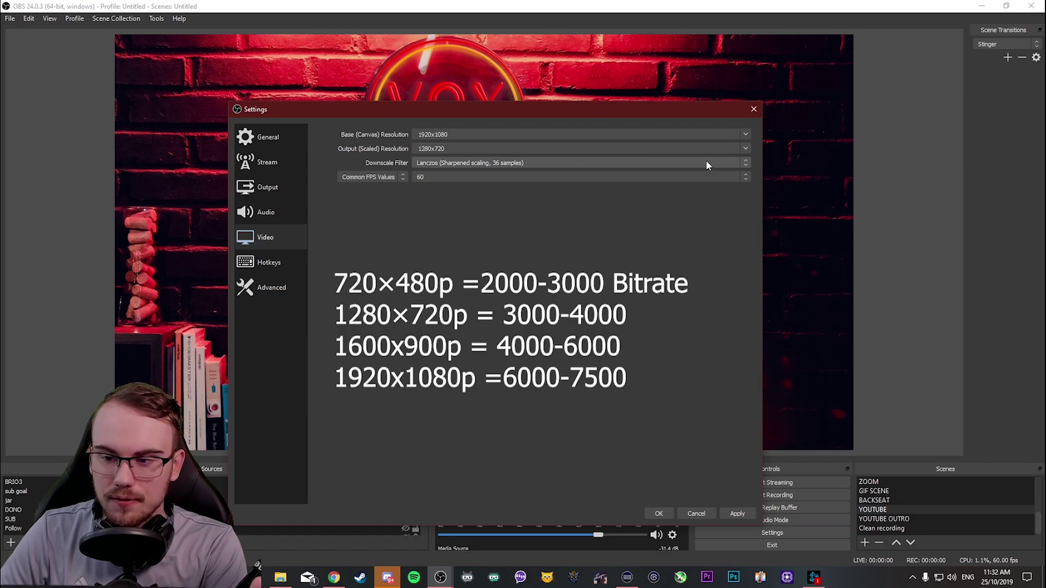
# - Replace the 1280x720 Output (Scaled) Resolution with 1600x900, keeping 60 FPS
pyautogui.click(745, 149)
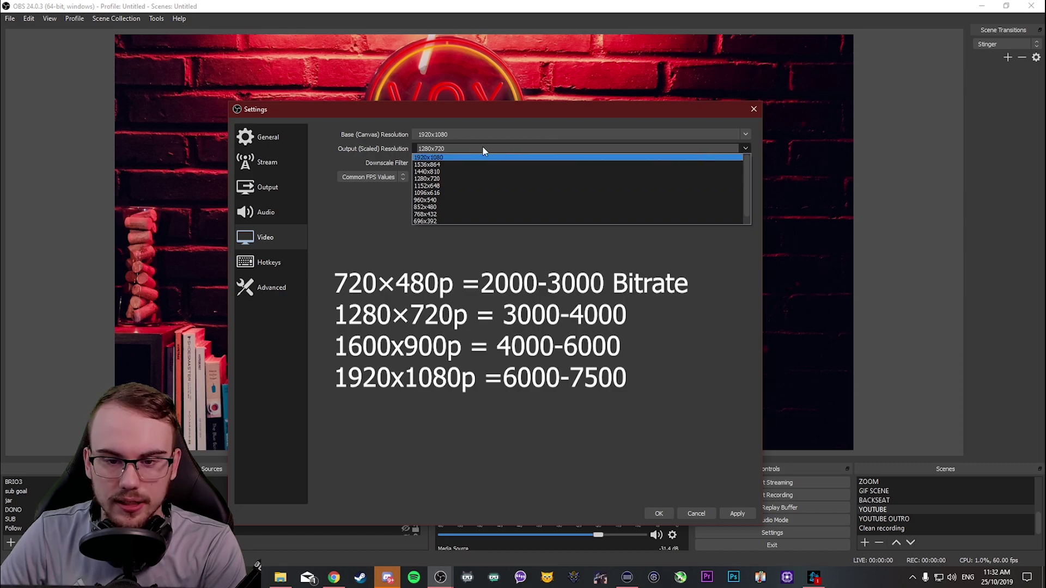
pyautogui.click(466, 147)
pyautogui.moveTo(465, 147); pyautogui.dragTo(400, 148)
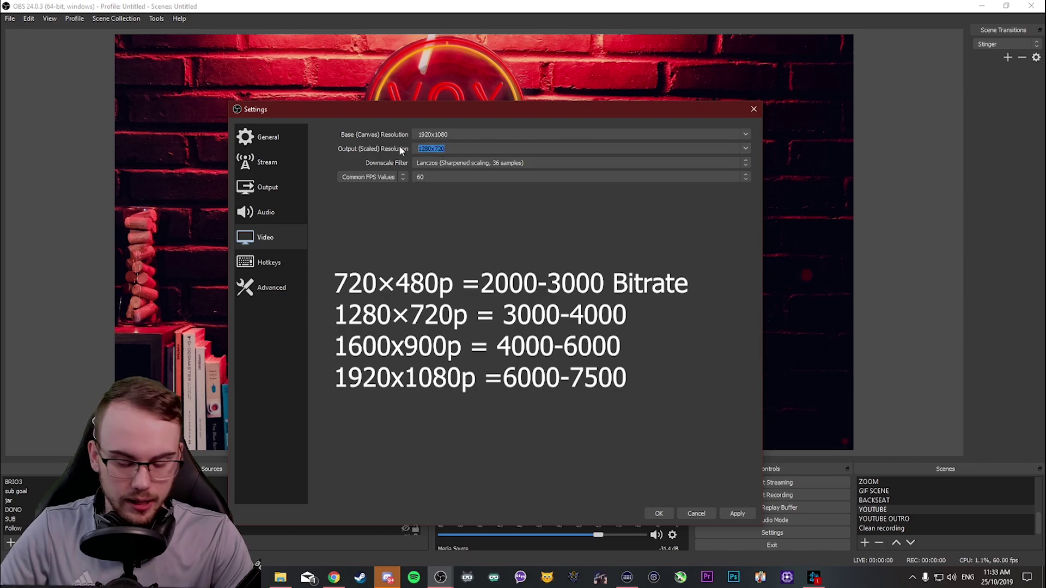
pyautogui.write('16')
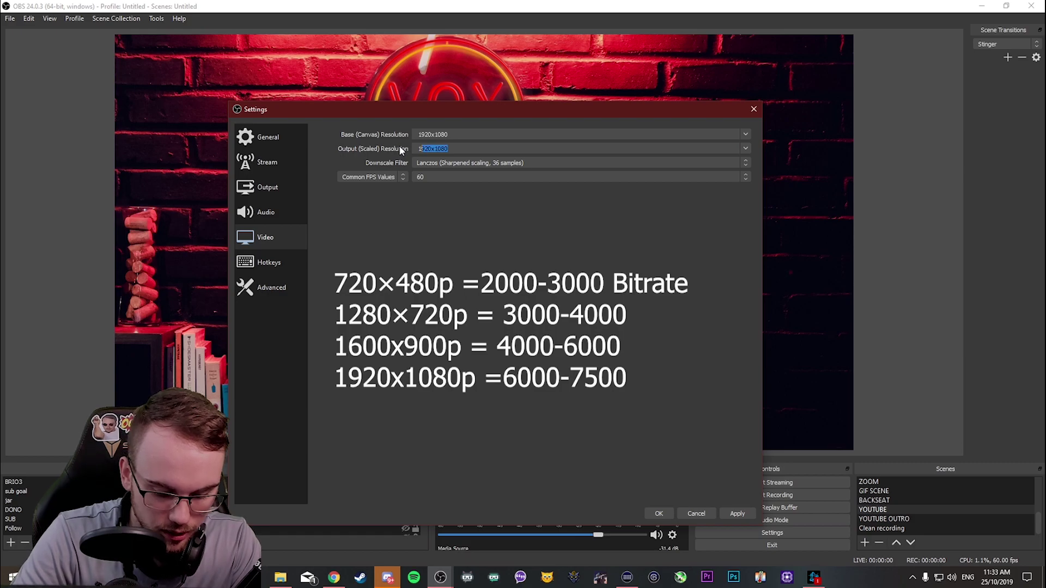
pyautogui.write('00x')
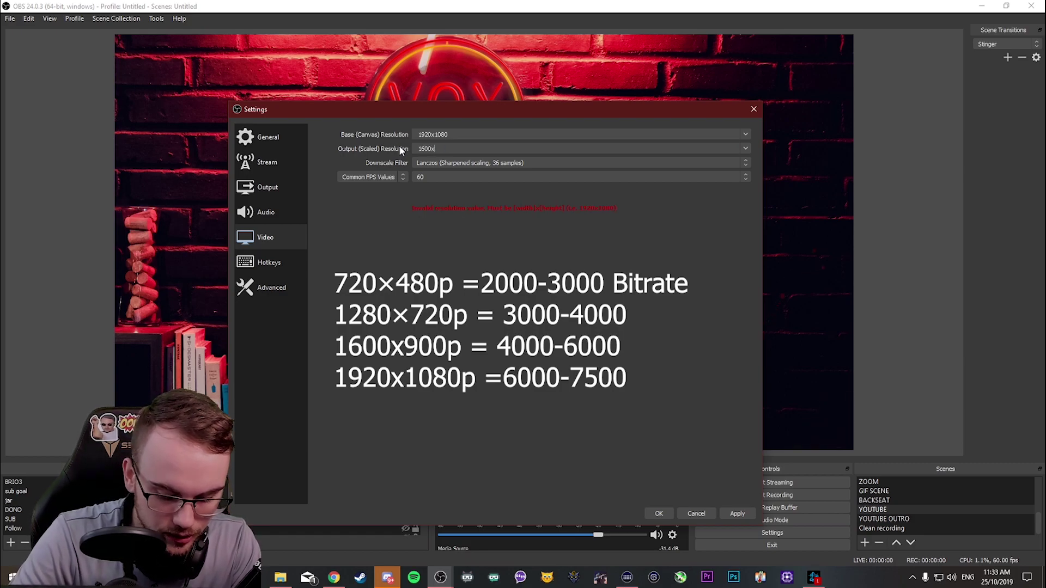
pyautogui.write('900')
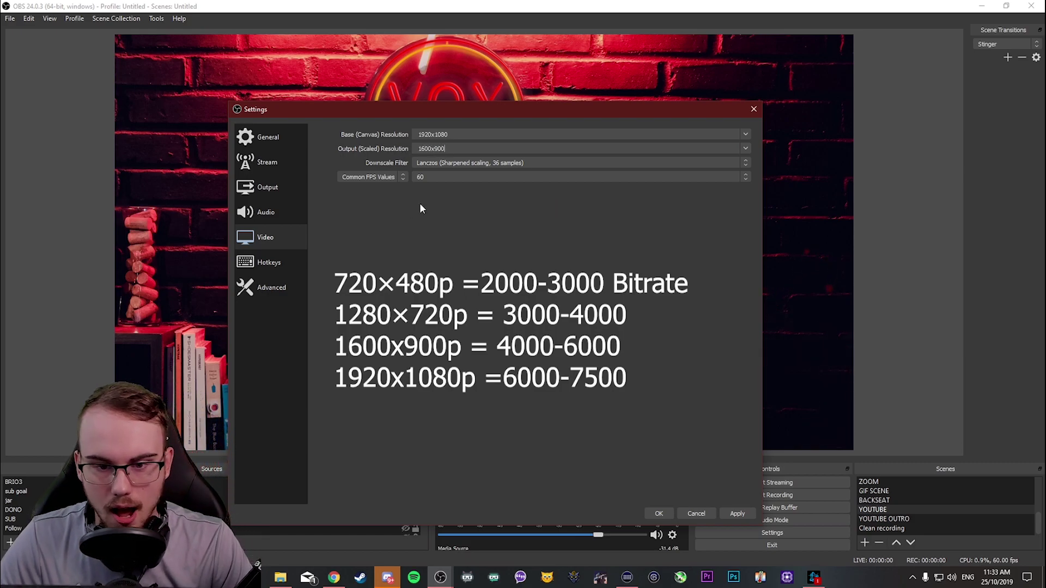
pyautogui.click(466, 148)
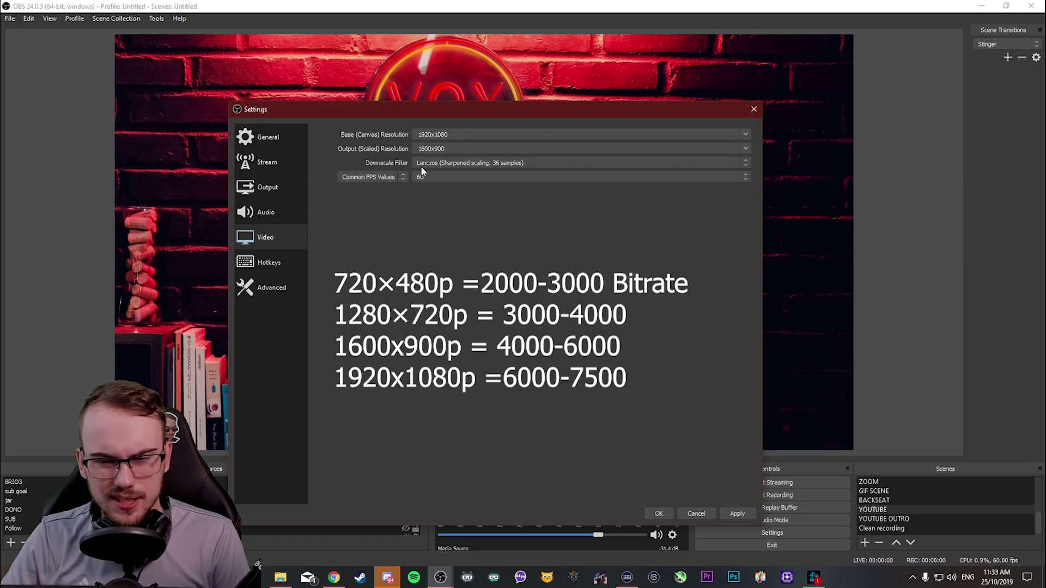
# - Pick 1536x864 from the Output (Scaled) Resolution list
pyautogui.click(746, 148)
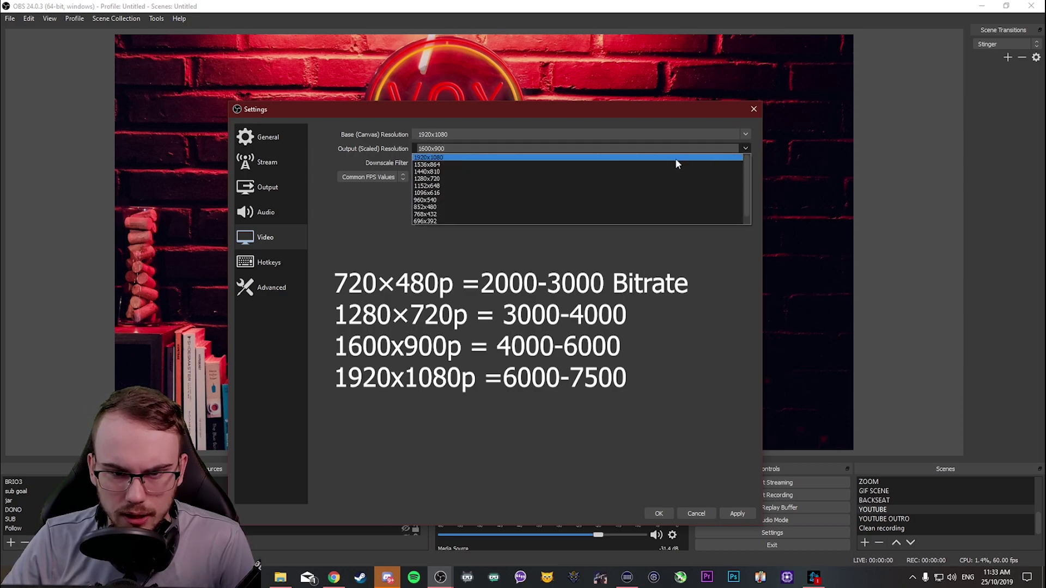
pyautogui.click(439, 165)
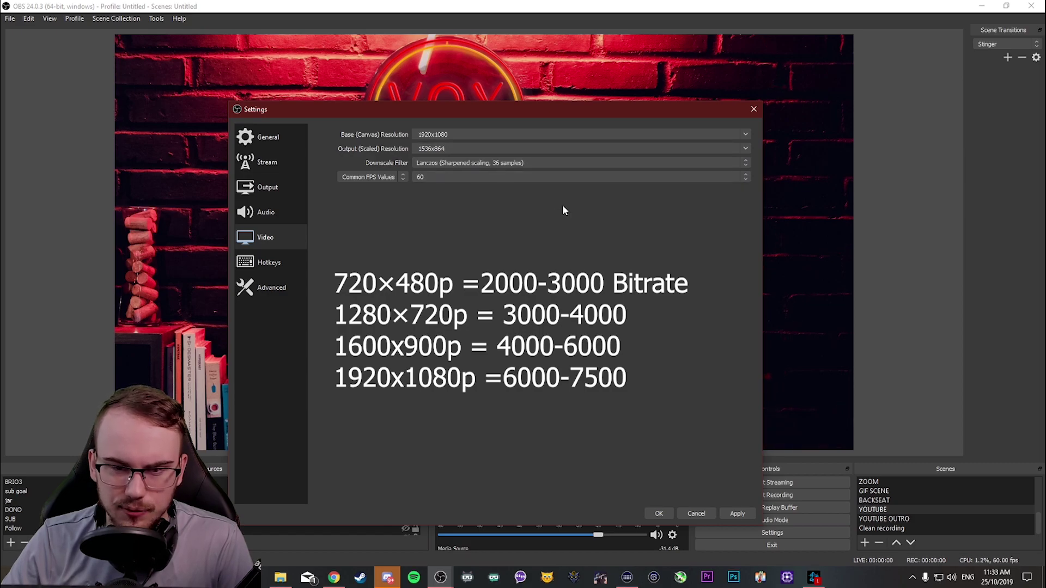